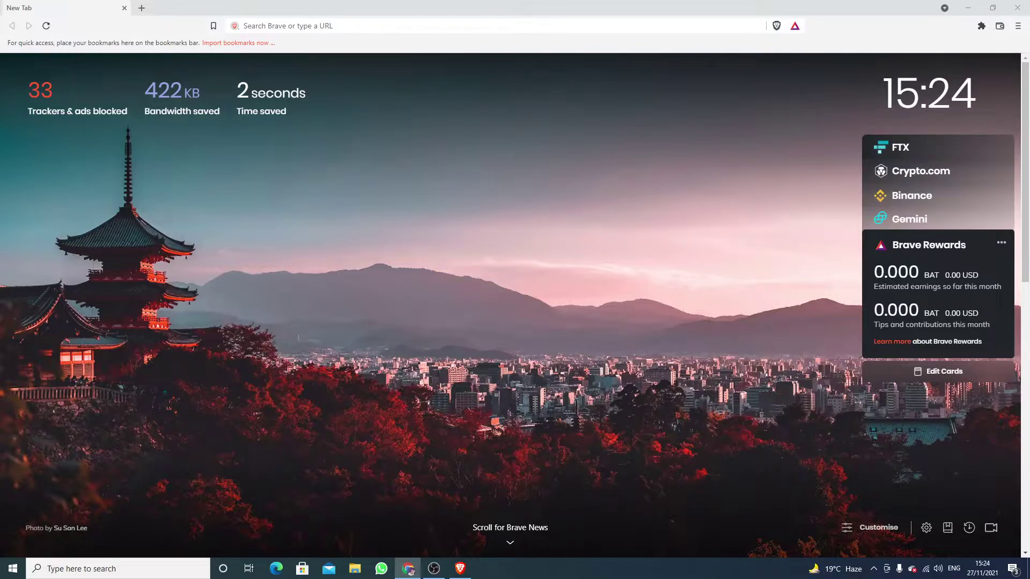
Step: Open google.com and search for 'google web store'
click(258, 25)
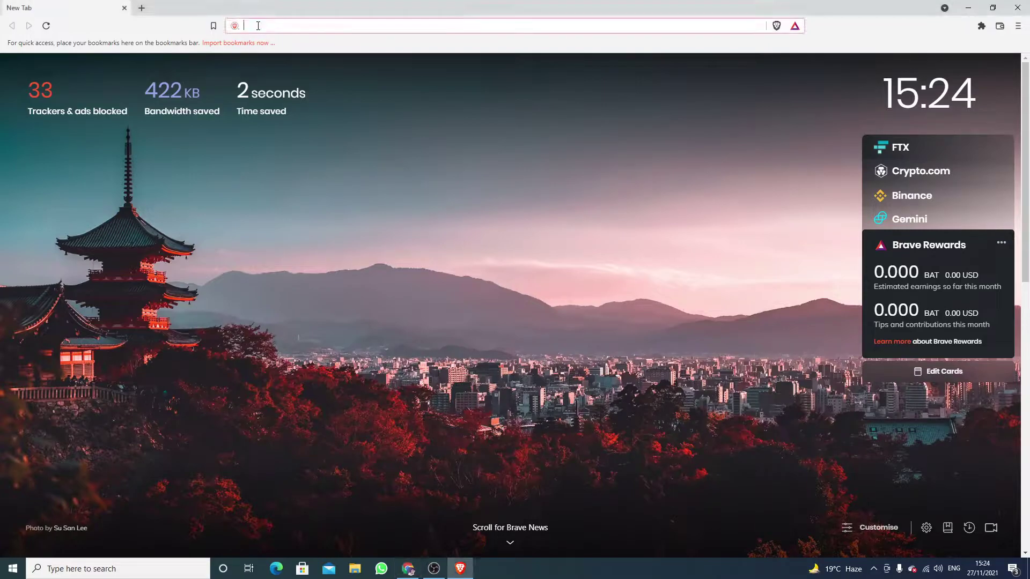
text(google.com)
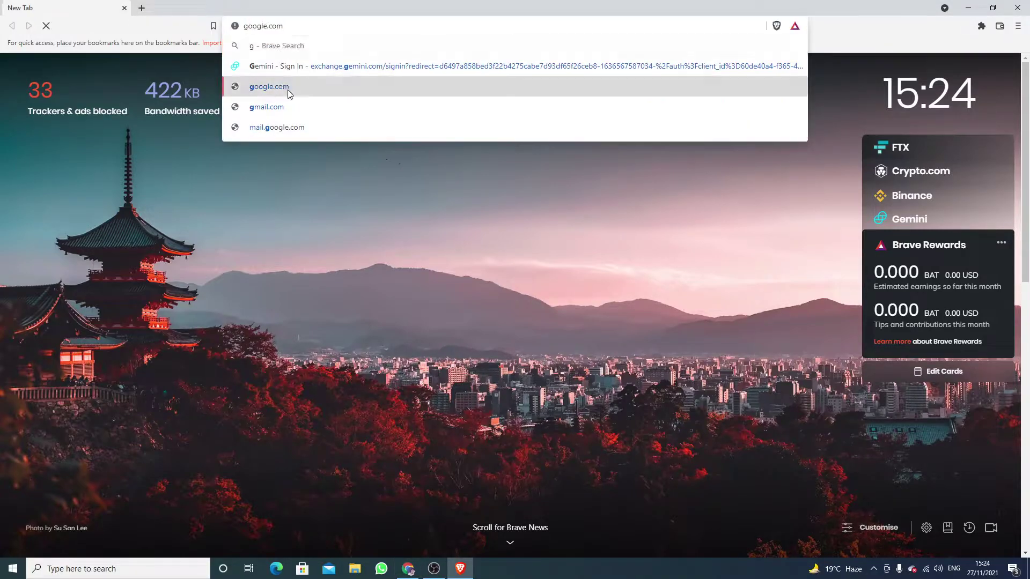
click(288, 86)
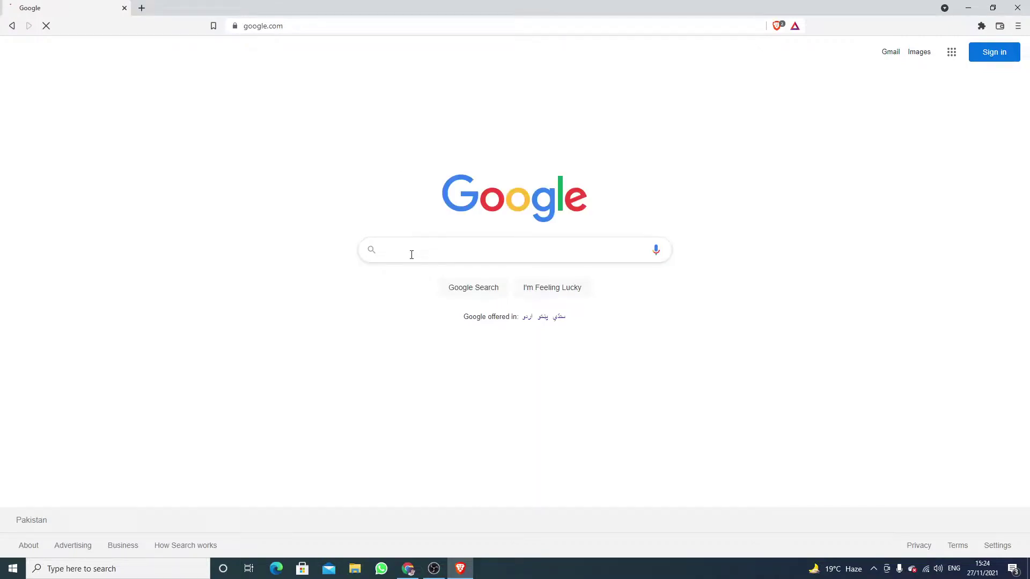
click(411, 254)
text(g)
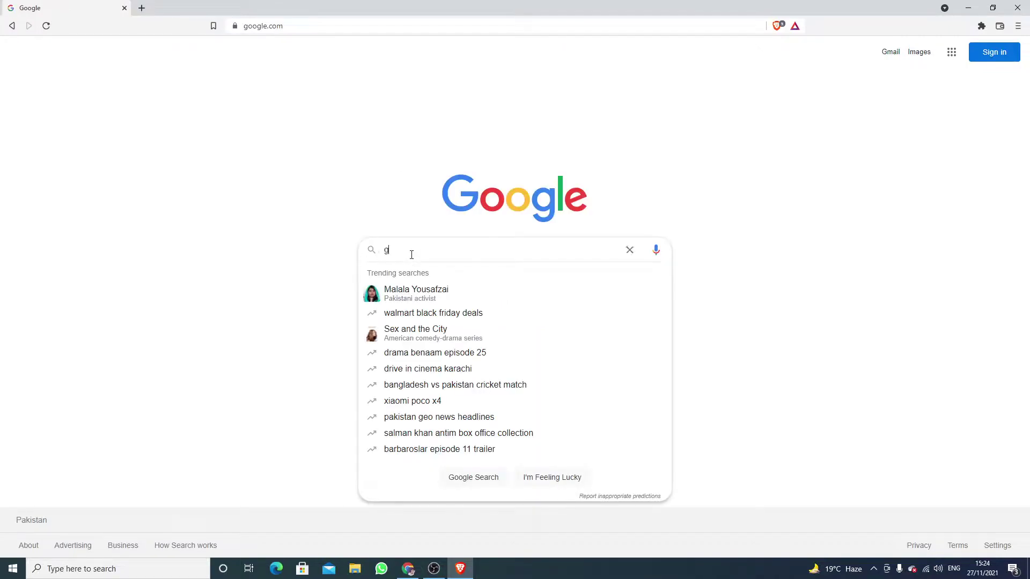
text(oogle web)
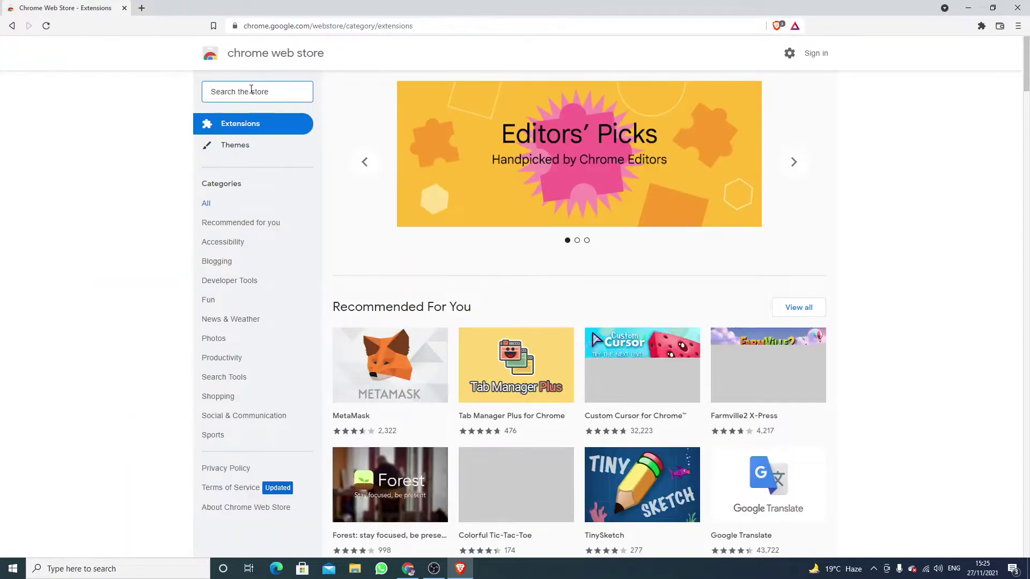
Step: Search the store for 'vpn' and open the ZenMate Free VPN extension page
text(vpn)
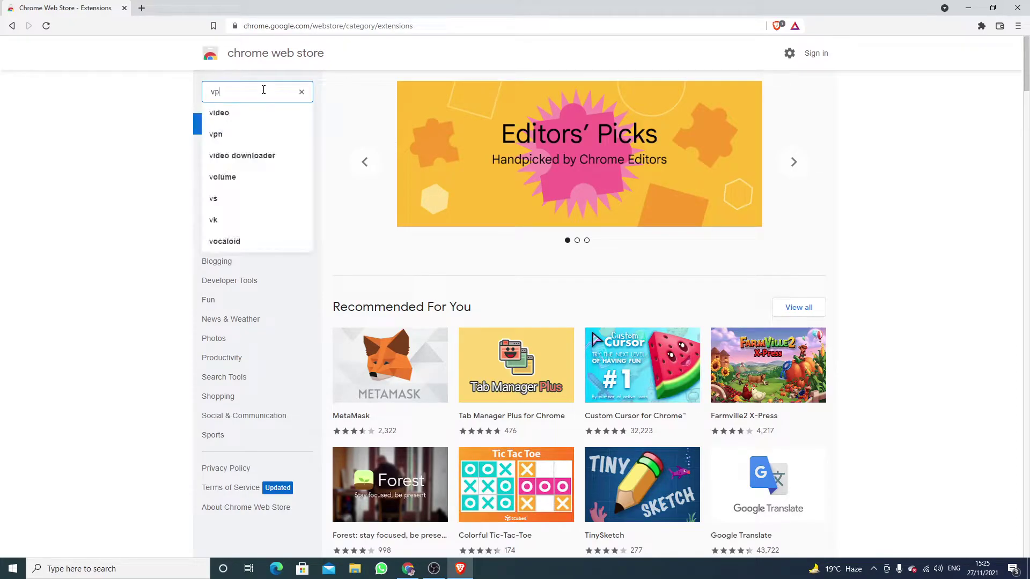
click(219, 114)
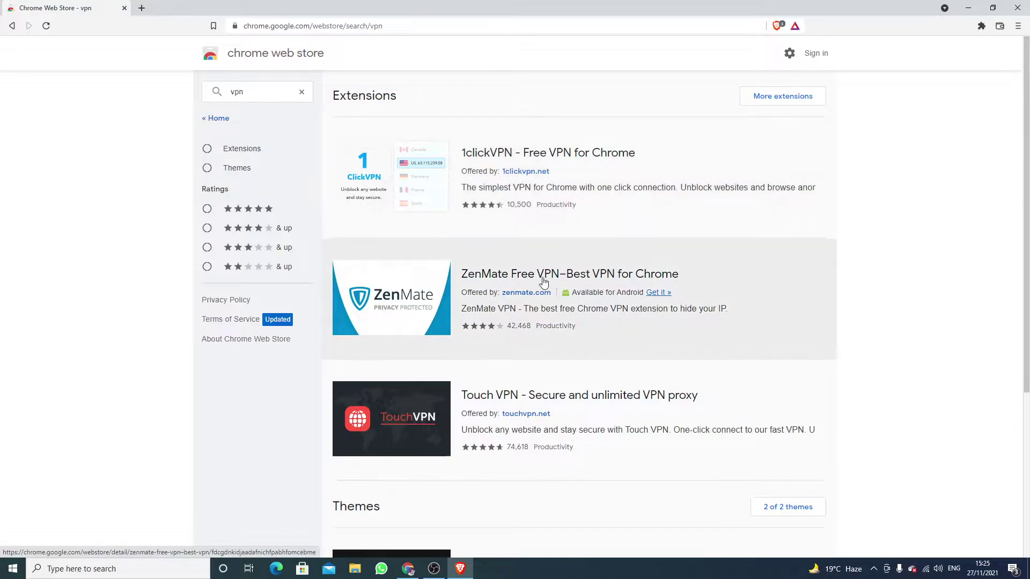
click(506, 280)
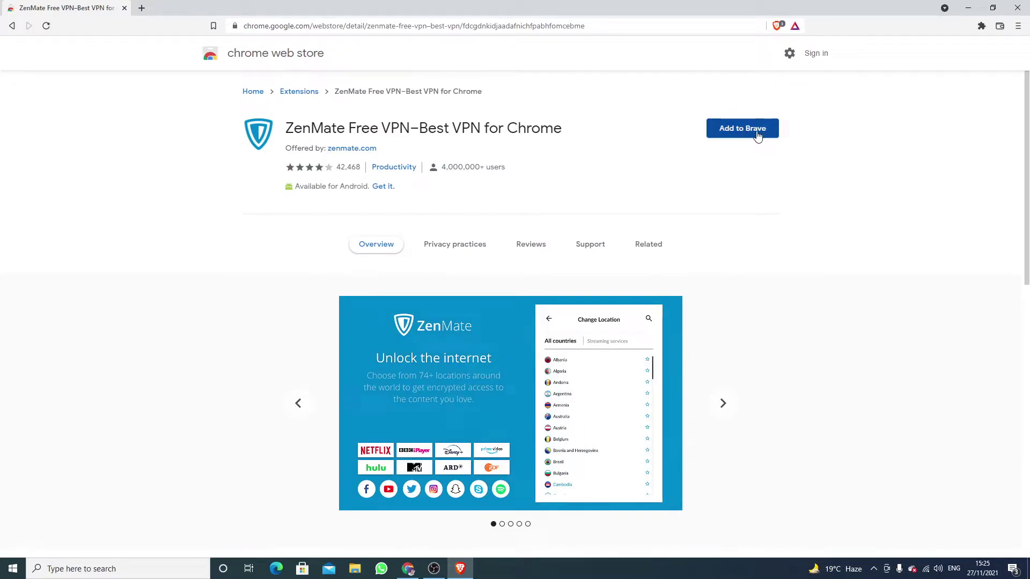
Step: Add ZenMate Free VPN to Brave and confirm the extension install
click(757, 136)
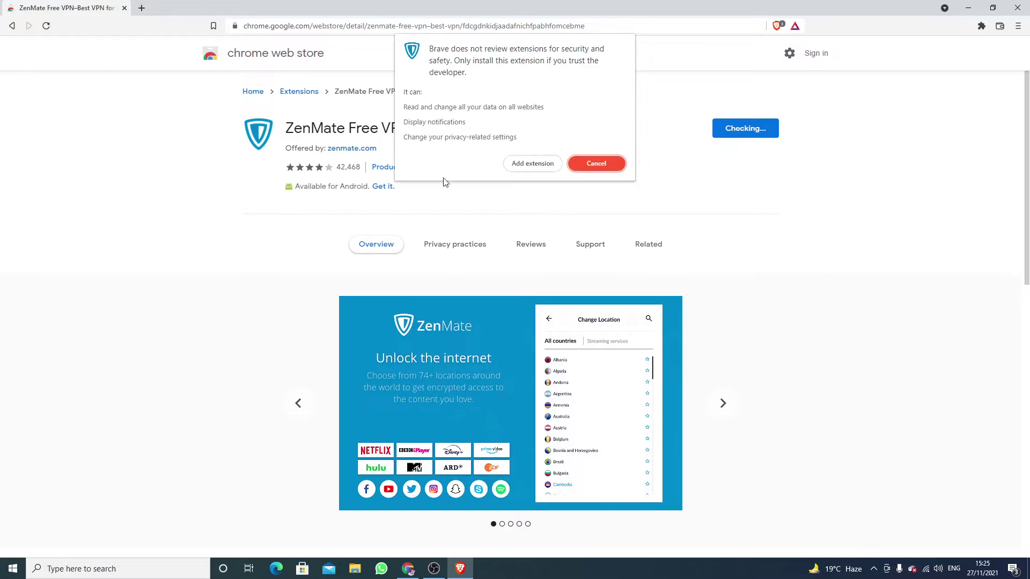
click(534, 169)
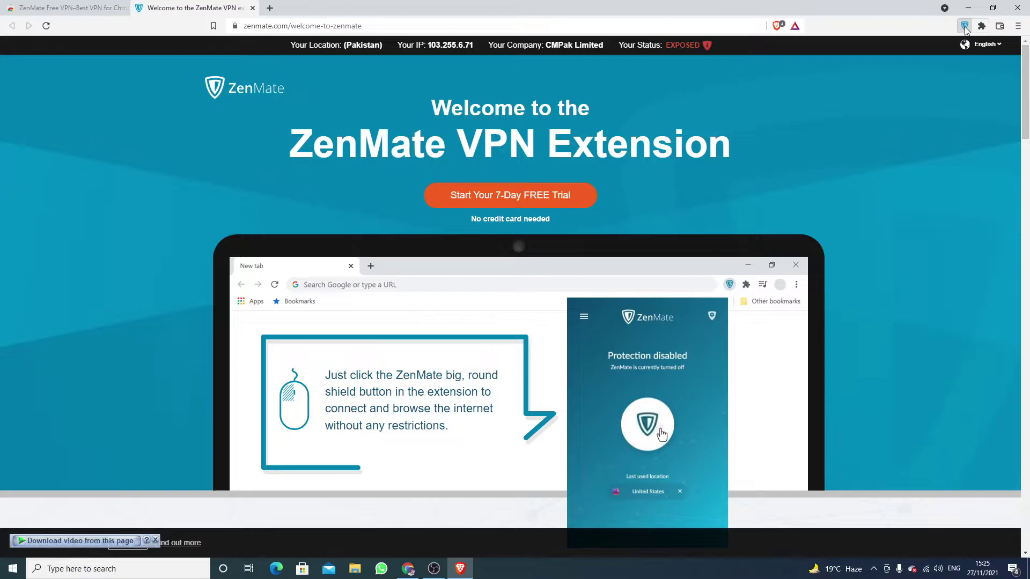
Step: Open the ZenMate toolbar panel and advance the quick tour to the country list step
click(965, 27)
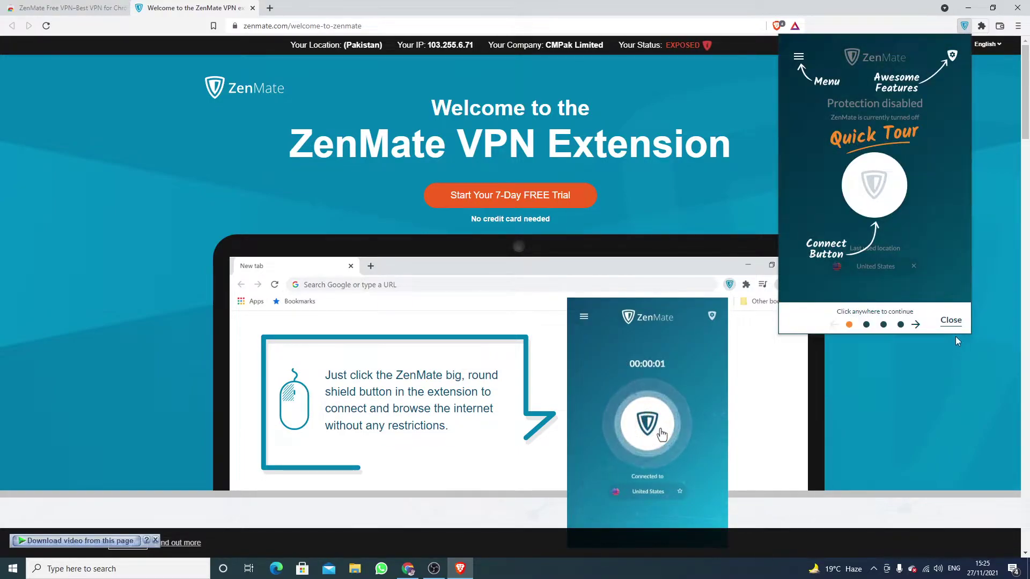
click(872, 177)
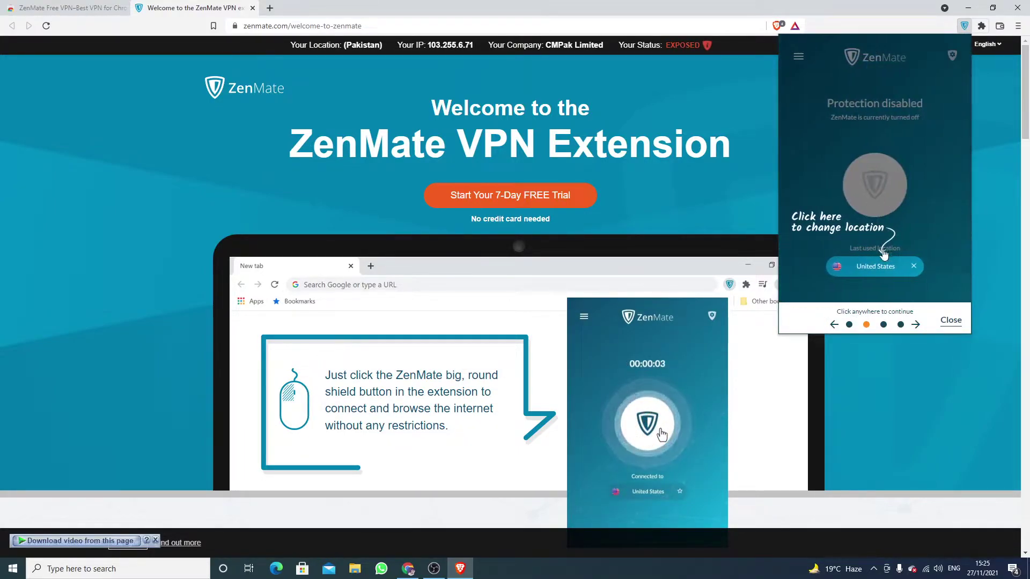
click(880, 270)
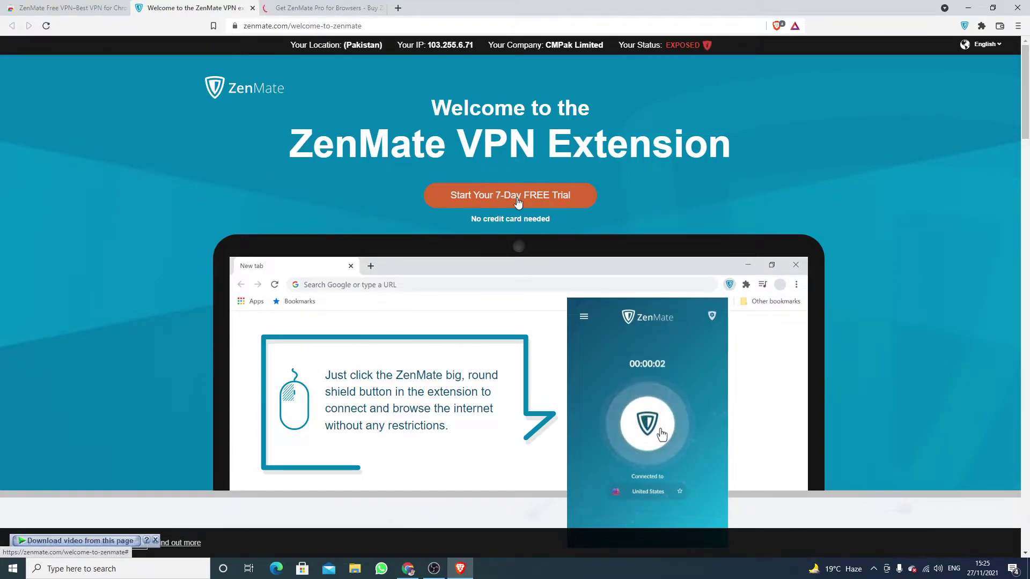
Step: Start the free trial sign-up and paste the e-mail address and password into both password fields
click(547, 197)
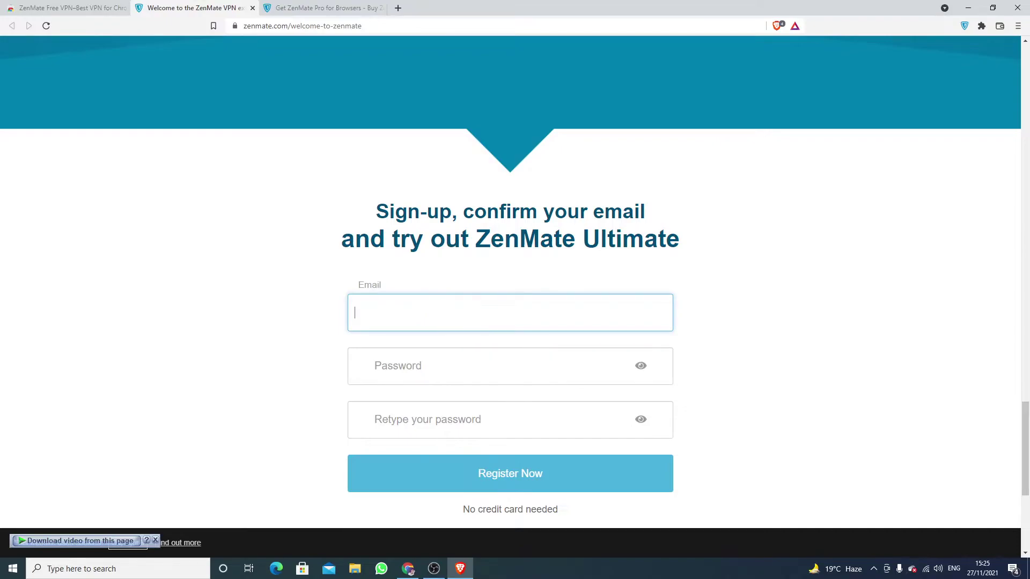
click(408, 569)
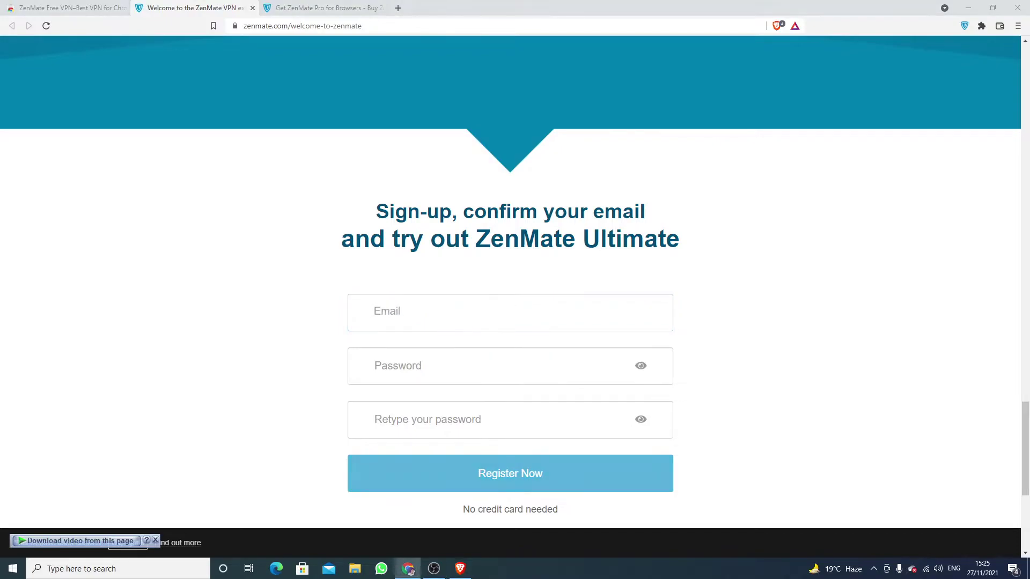
click(429, 310)
key(ctrl+v)
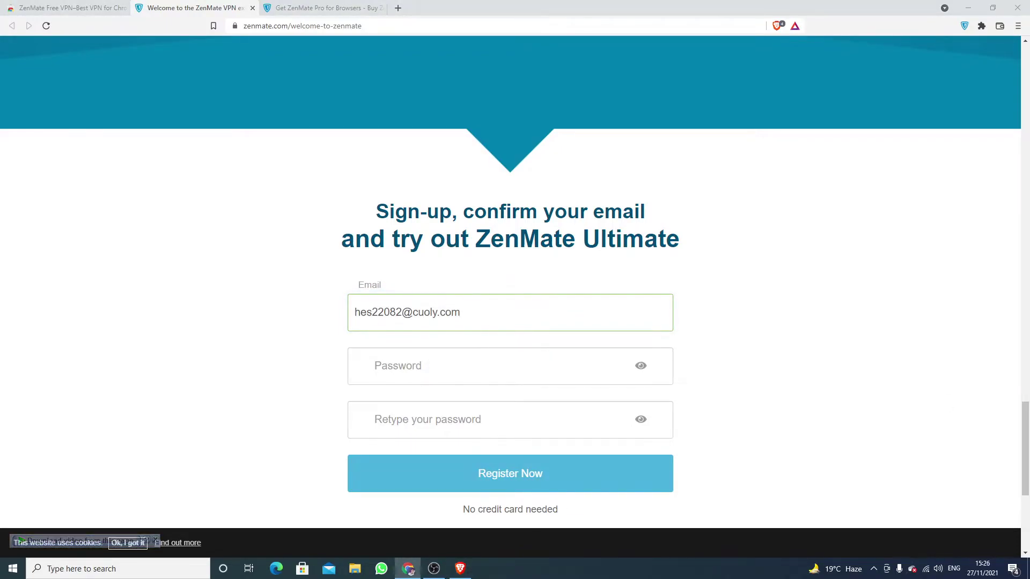
click(414, 371)
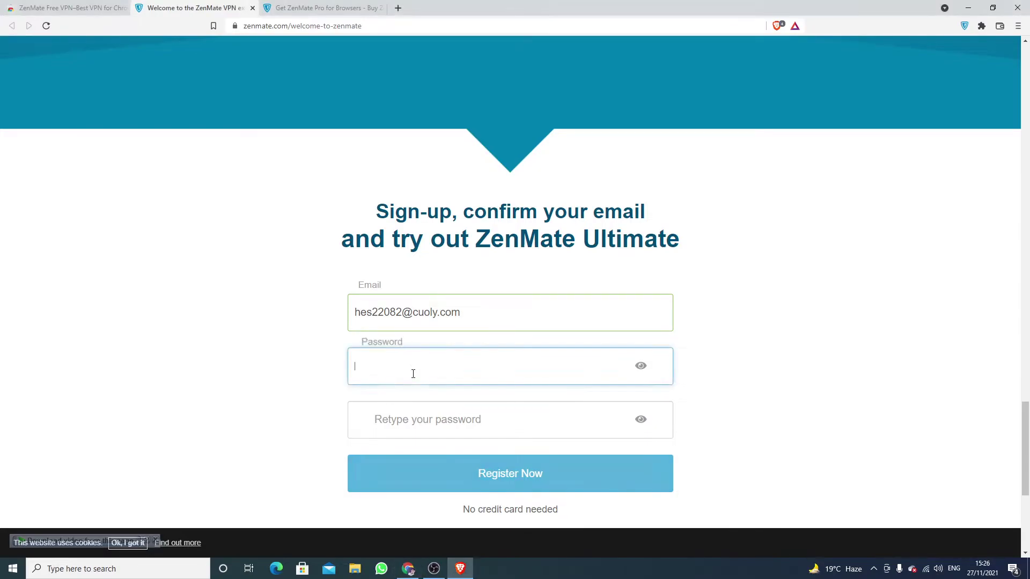
key(ctrl+v)
scroll(435, 407, down, 3)
click(433, 403)
key(ctrl+v)
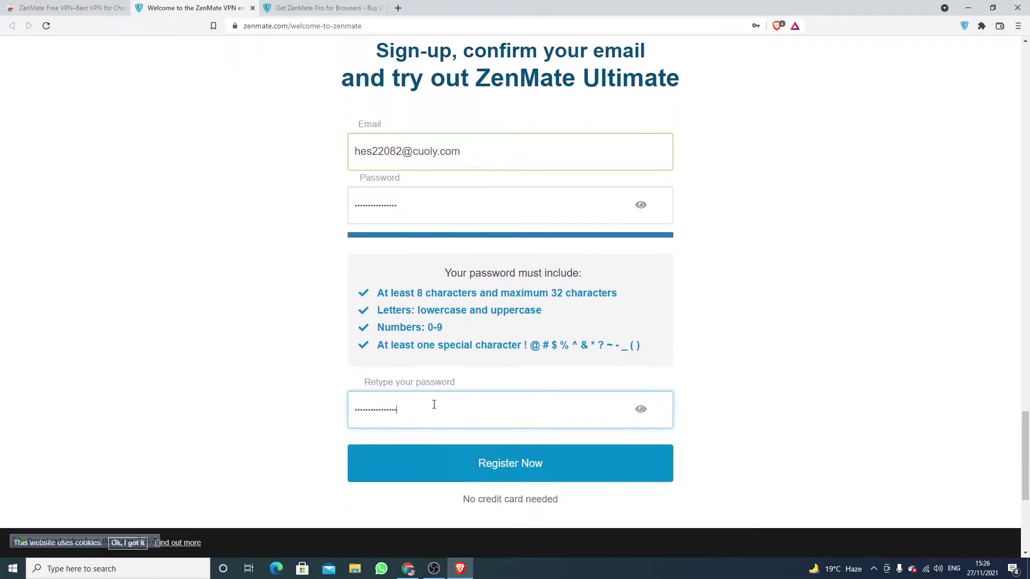
click(545, 471)
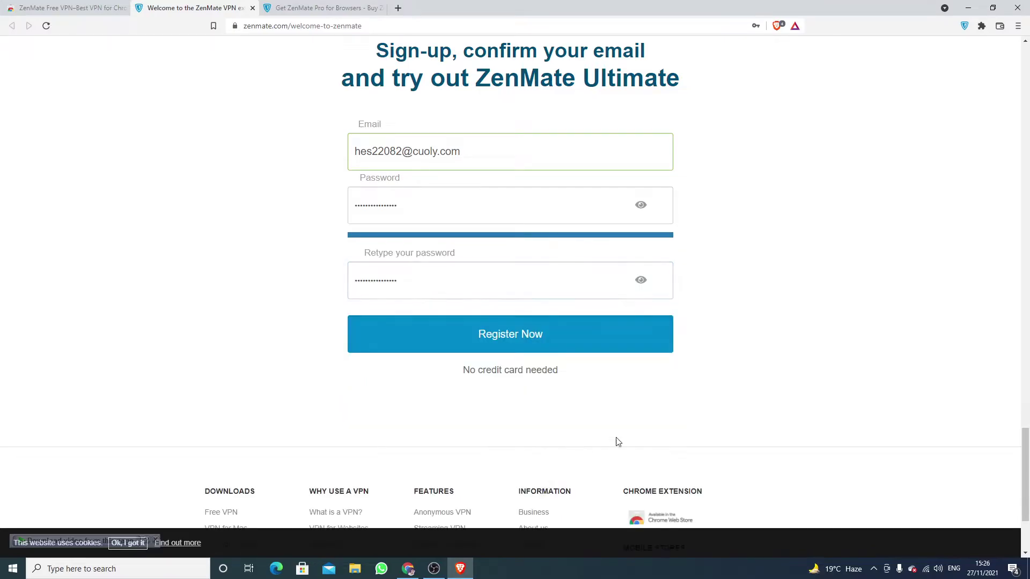
Step: Submit the registration, clear the rejected e-mail, check the retyped password and resubmit
click(558, 341)
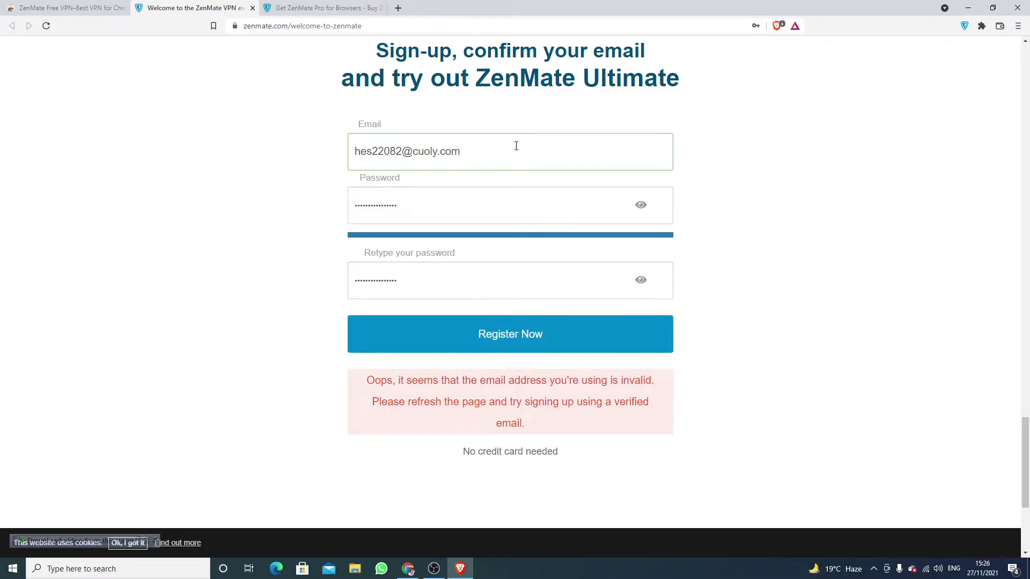
drag(516, 146, 301, 153)
key(BackSpace)
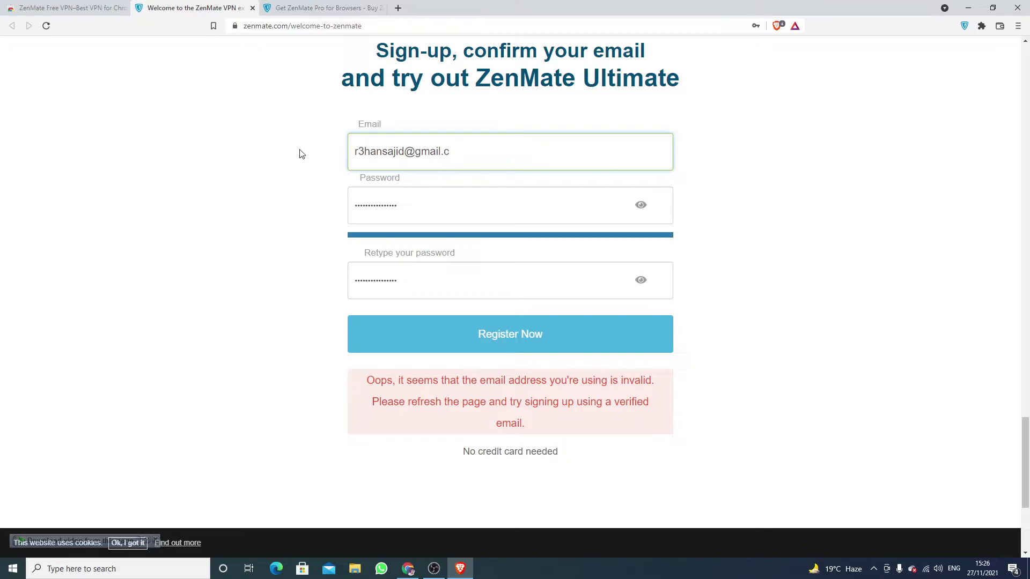
click(641, 281)
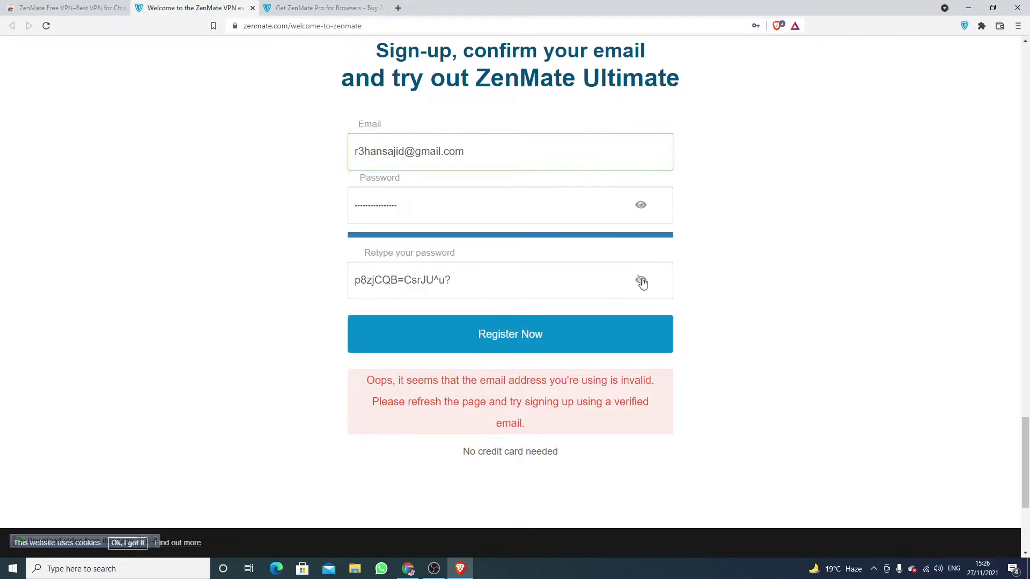
click(513, 327)
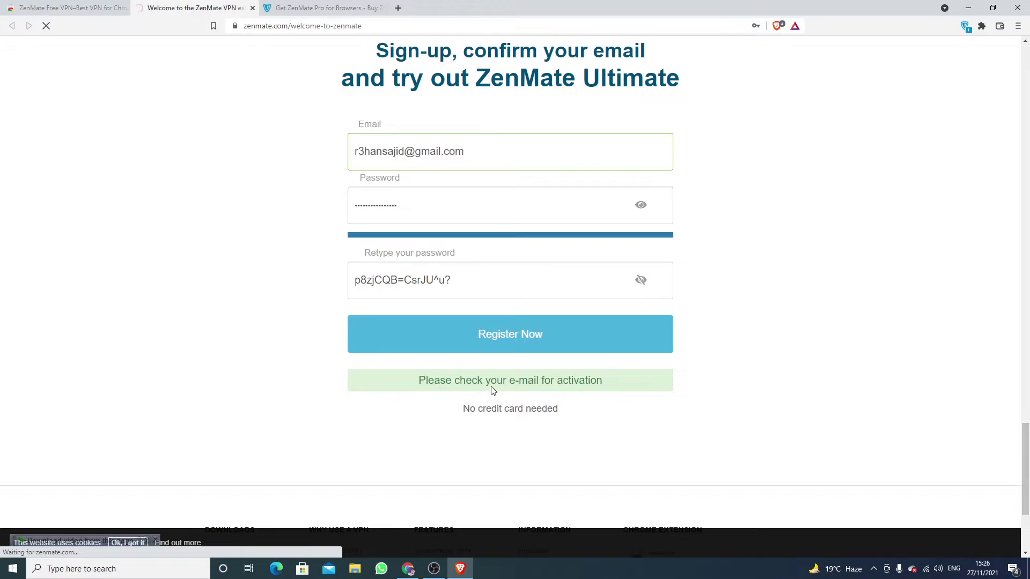
Step: Switch from Brave to Gmail in Chrome and refresh the Primary inbox for new mail
click(969, 7)
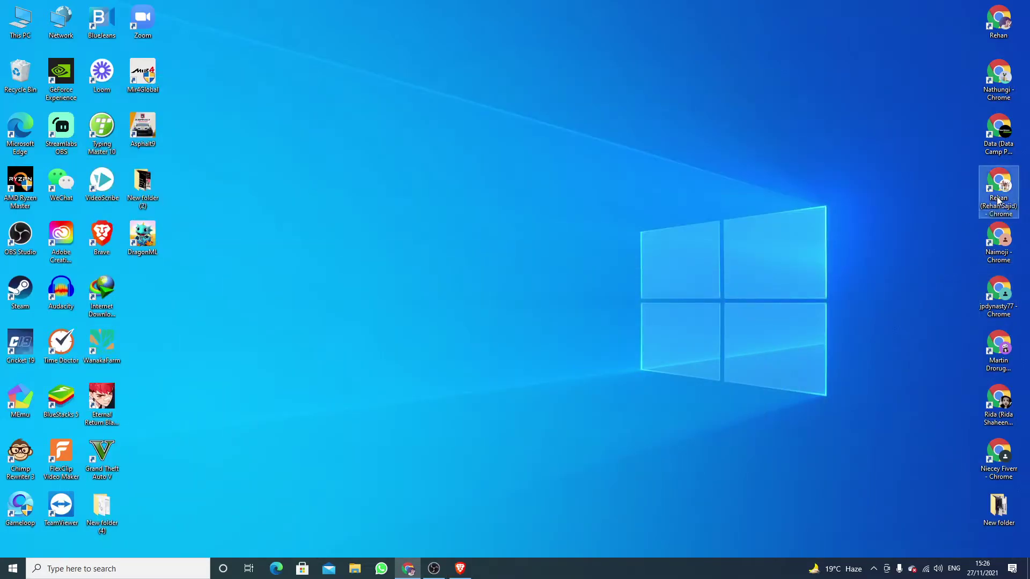
text(google.com/gmail/)
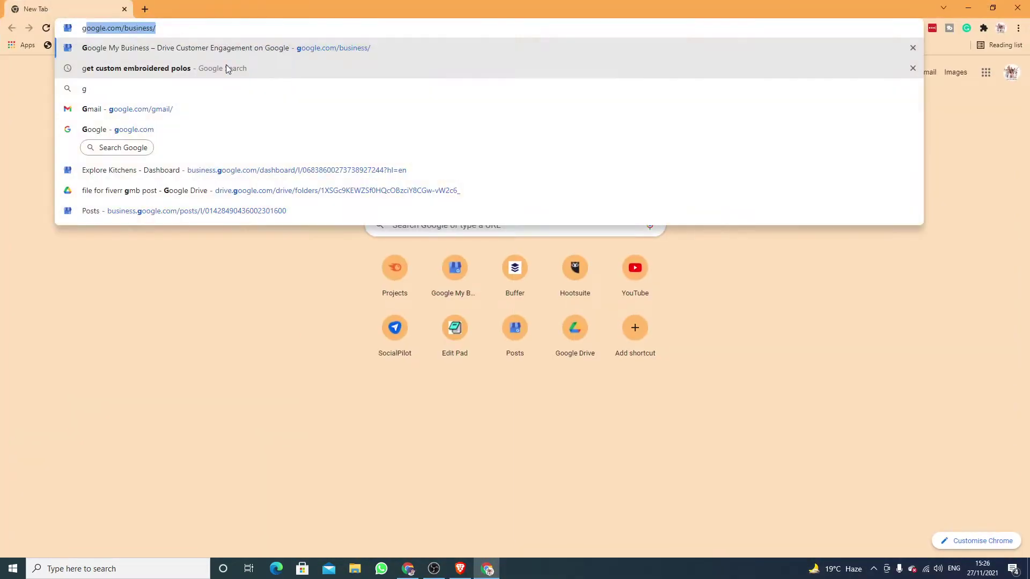
click(206, 115)
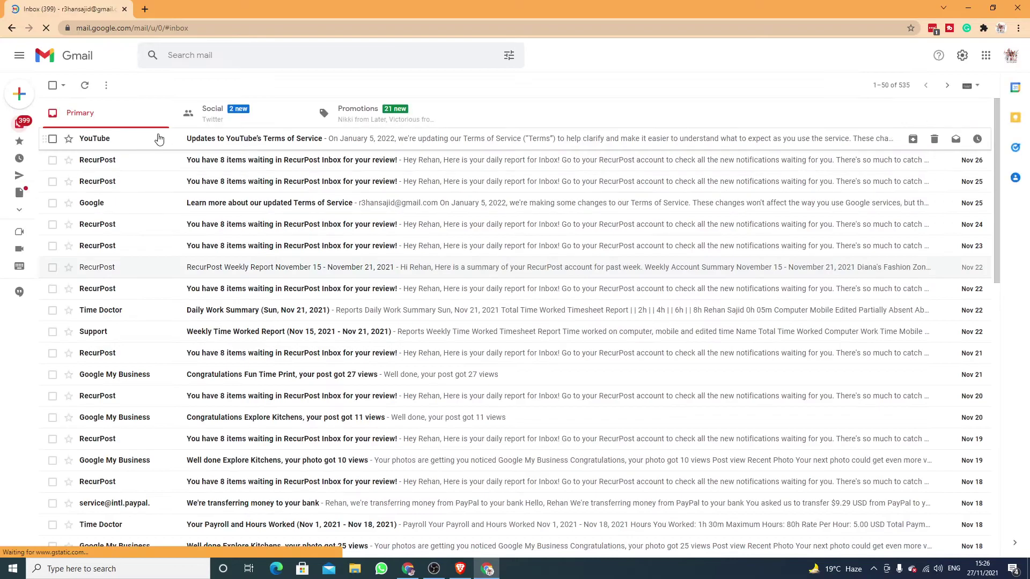
click(349, 115)
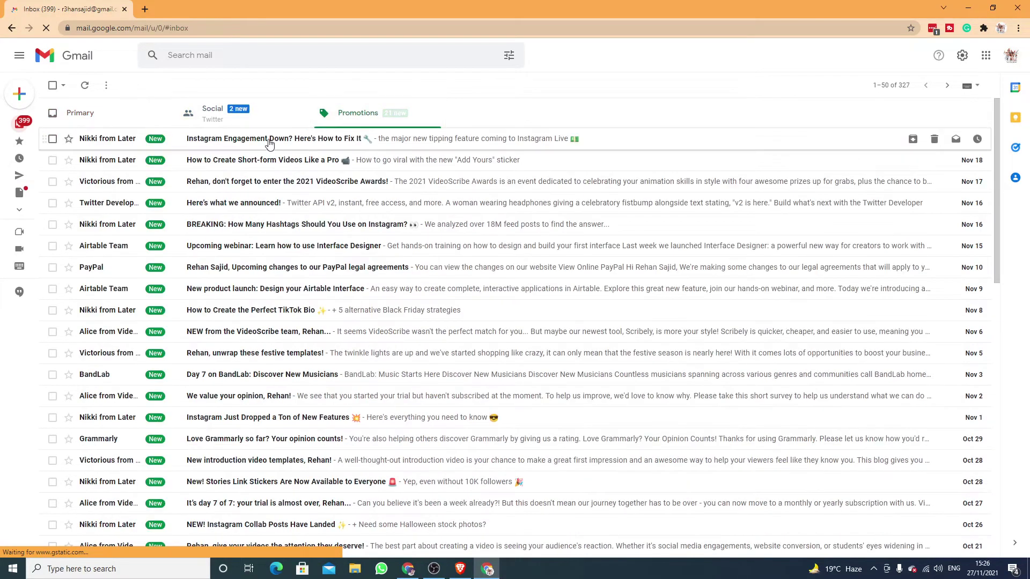
click(125, 127)
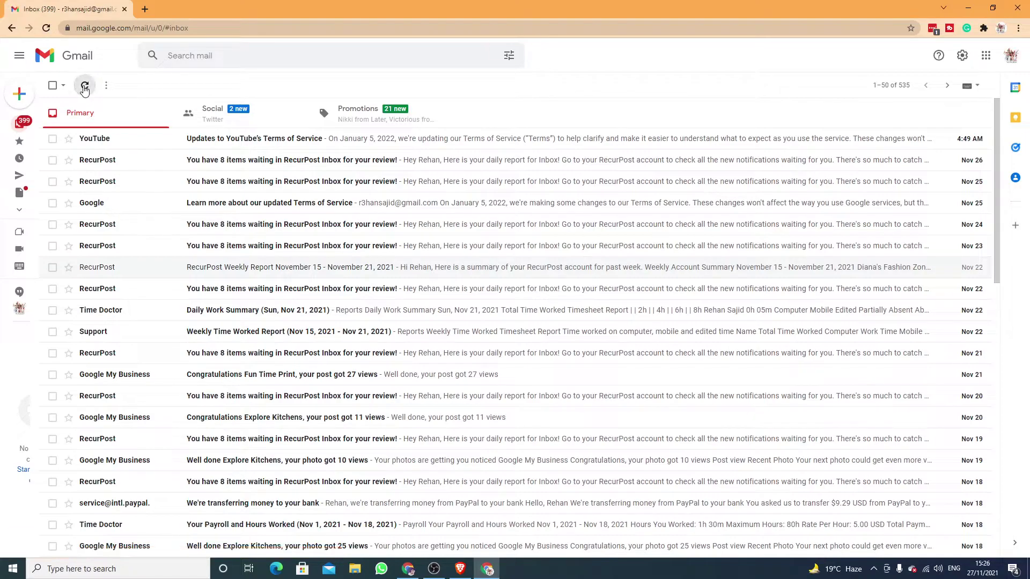
click(85, 86)
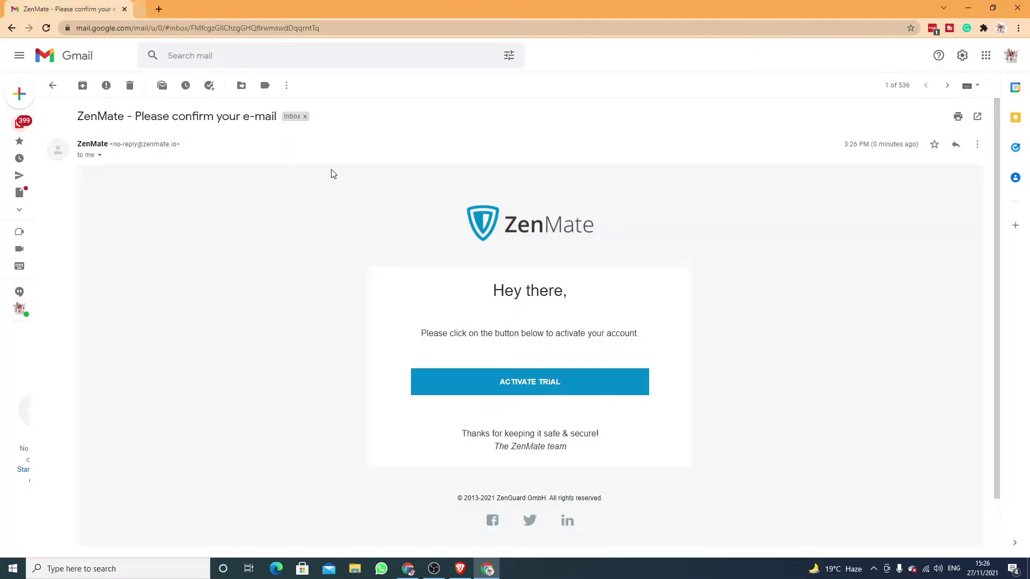
Step: Copy the link address of the ACTIVATE TRIAL button in ZenMate's confirmation e-mail
right_click(561, 397)
click(524, 362)
right_click(476, 348)
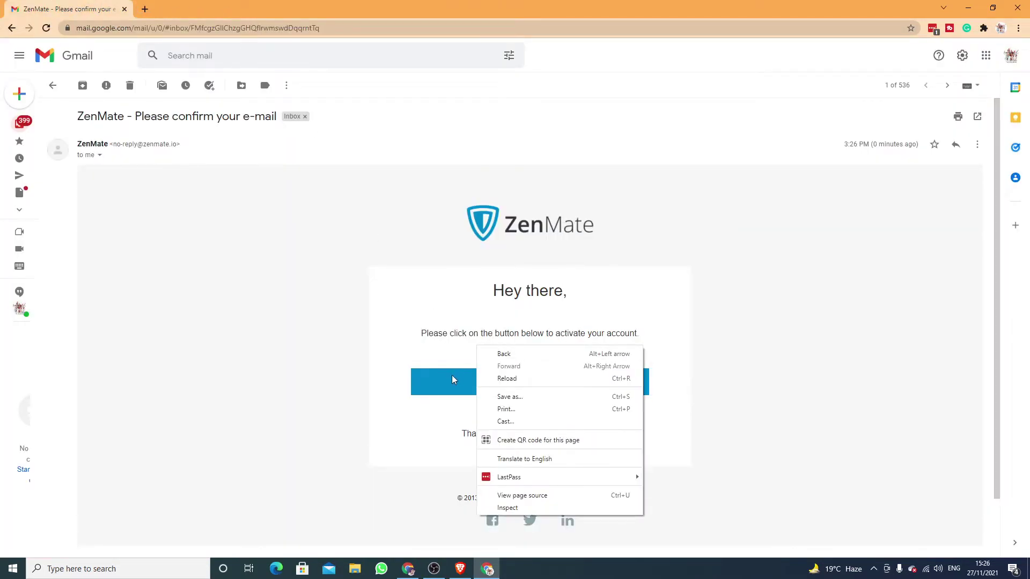
right_click(451, 379)
click(500, 453)
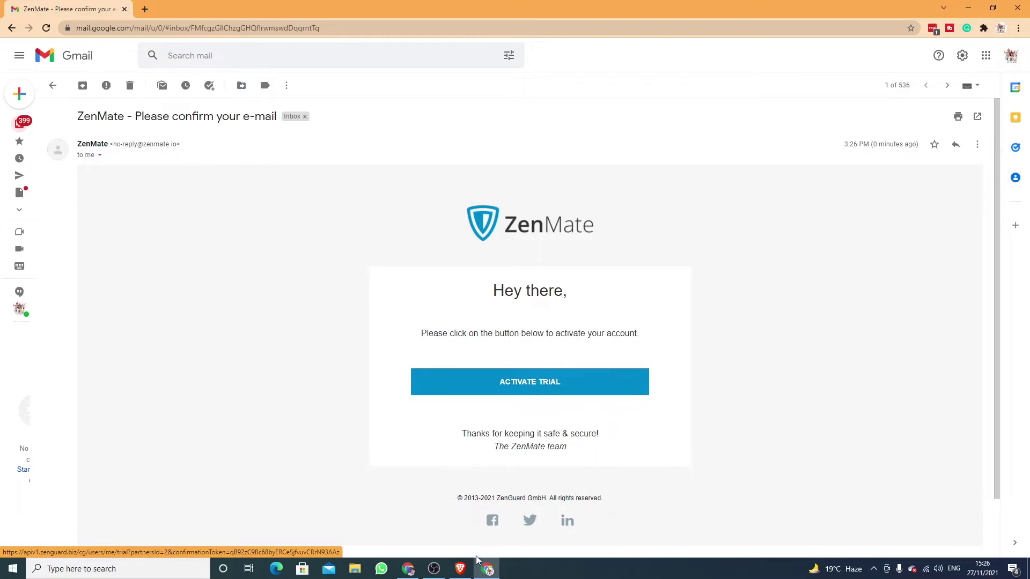
Step: Load the copied activation link in a new Brave tab, then return to the ZenMate account page
click(460, 569)
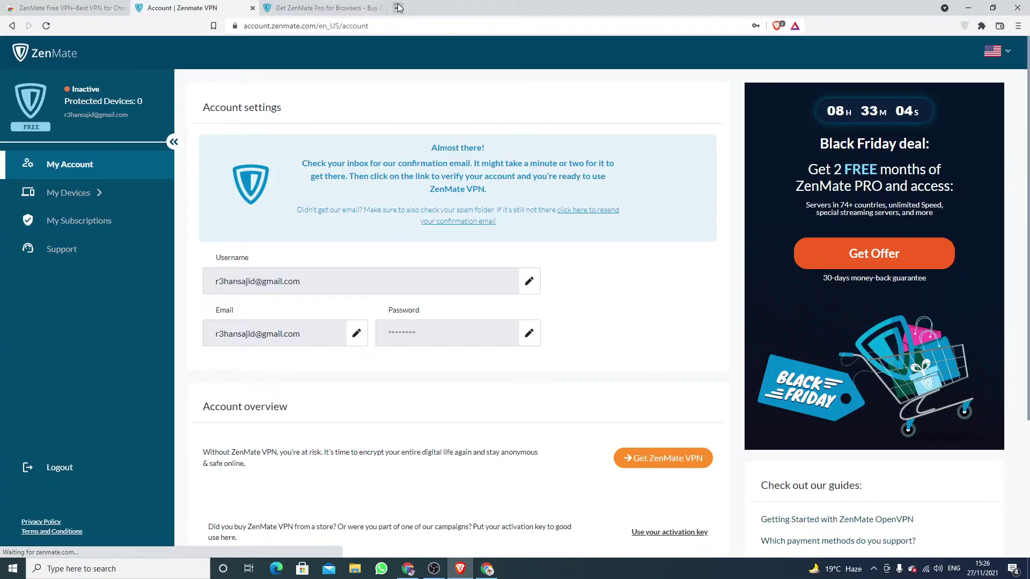
click(398, 8)
key(ctrl+v)
key(Return)
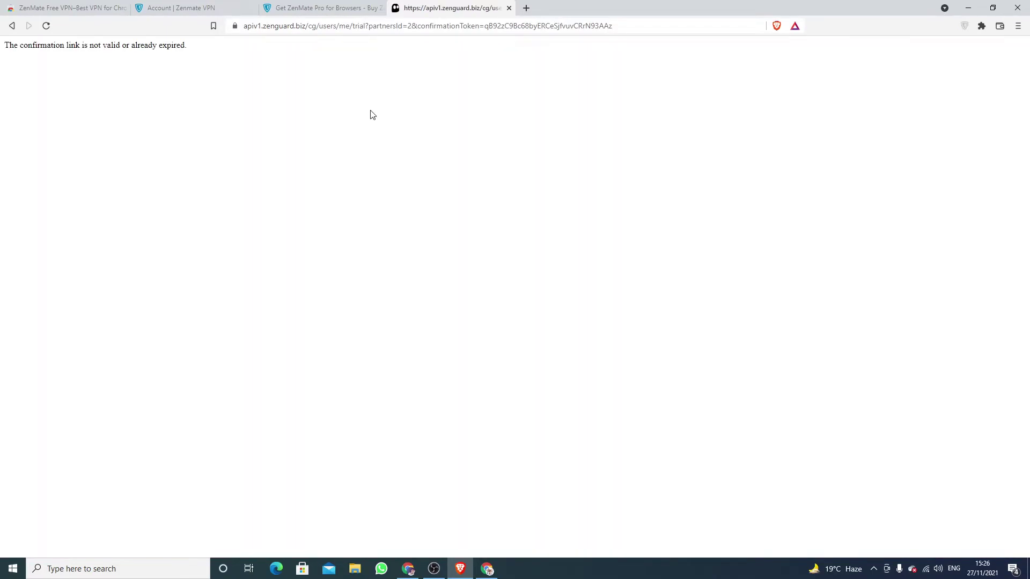
click(309, 6)
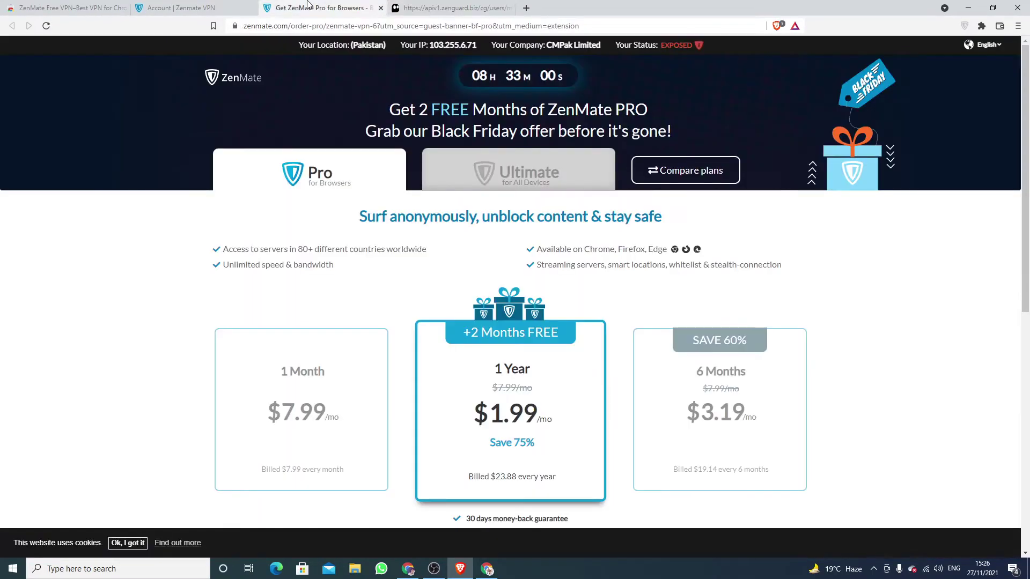
click(183, 8)
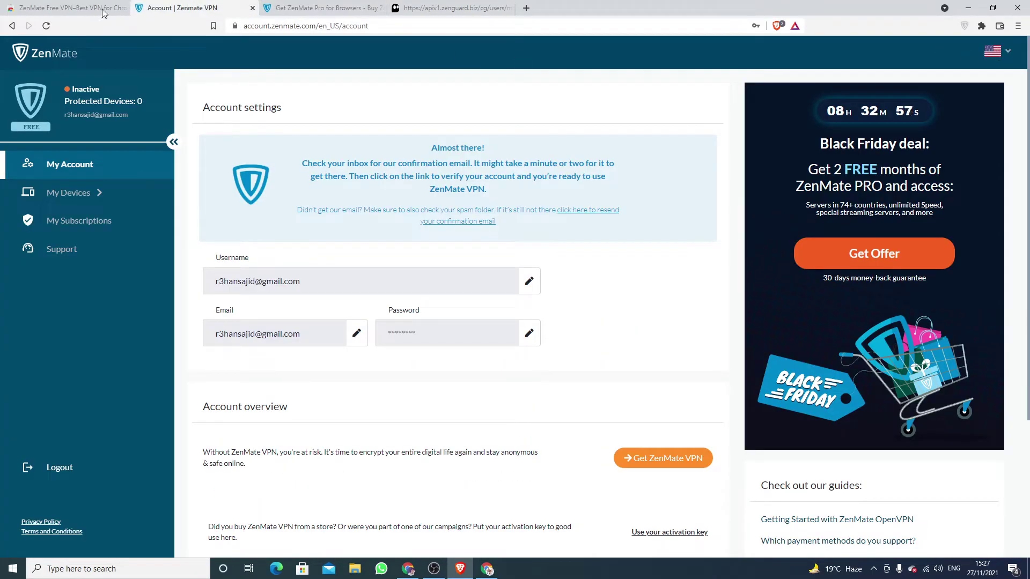
Step: In the ZenMate panel, choose United States as the server location and reconnect the VPN
click(965, 27)
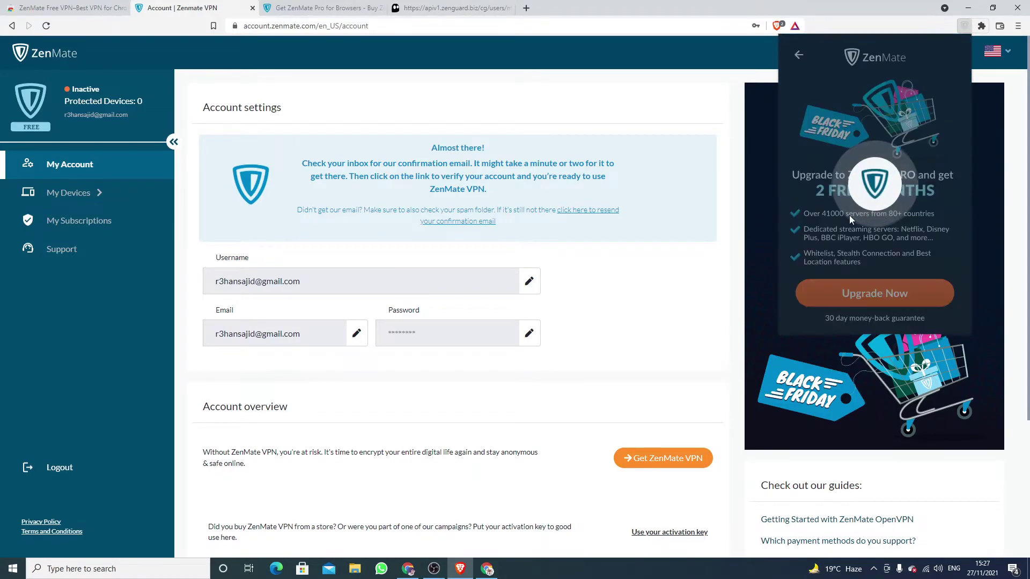
click(798, 54)
click(873, 271)
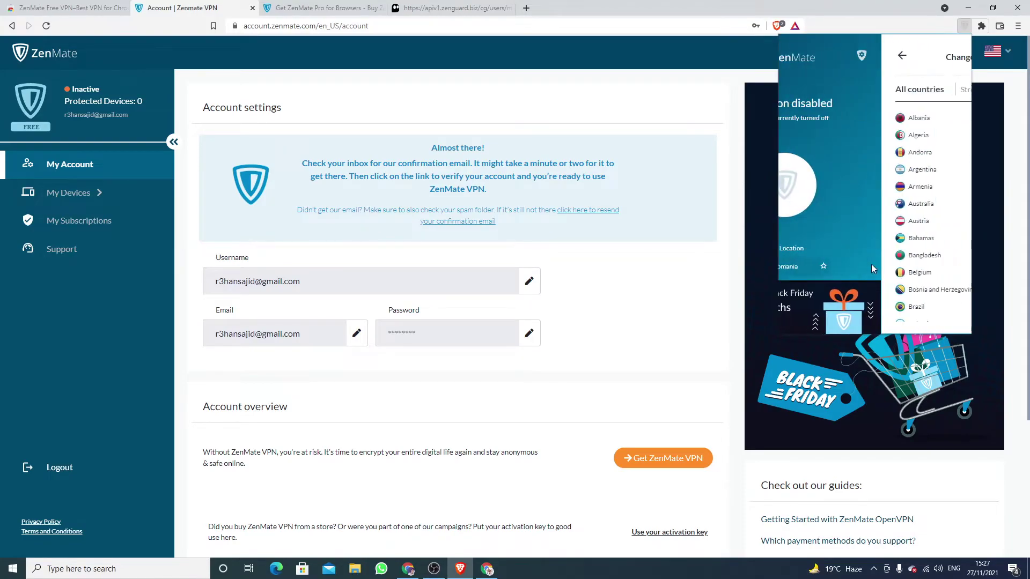
scroll(852, 204, down, 1)
scroll(845, 207, down, 8)
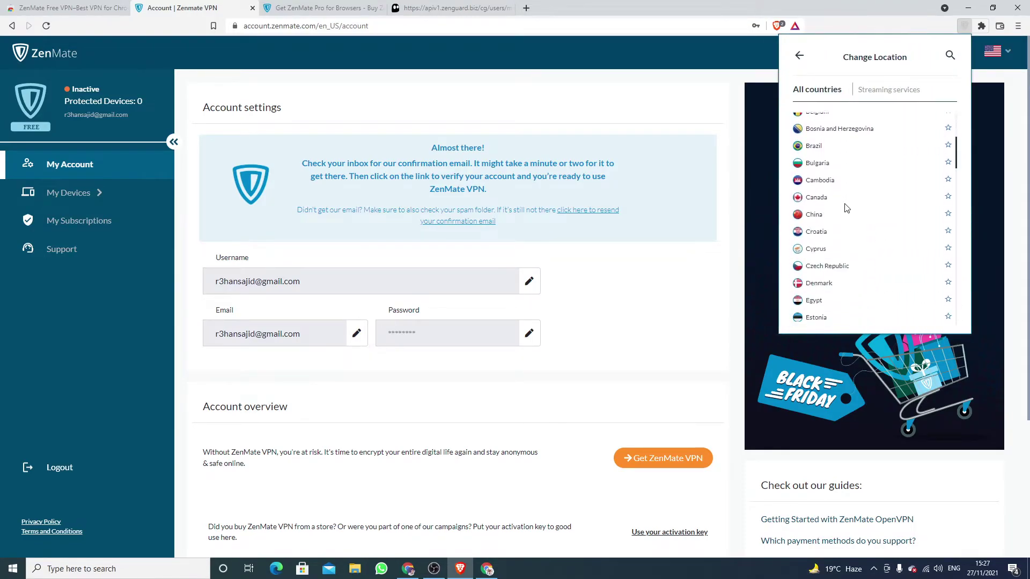
scroll(845, 209, down, 5)
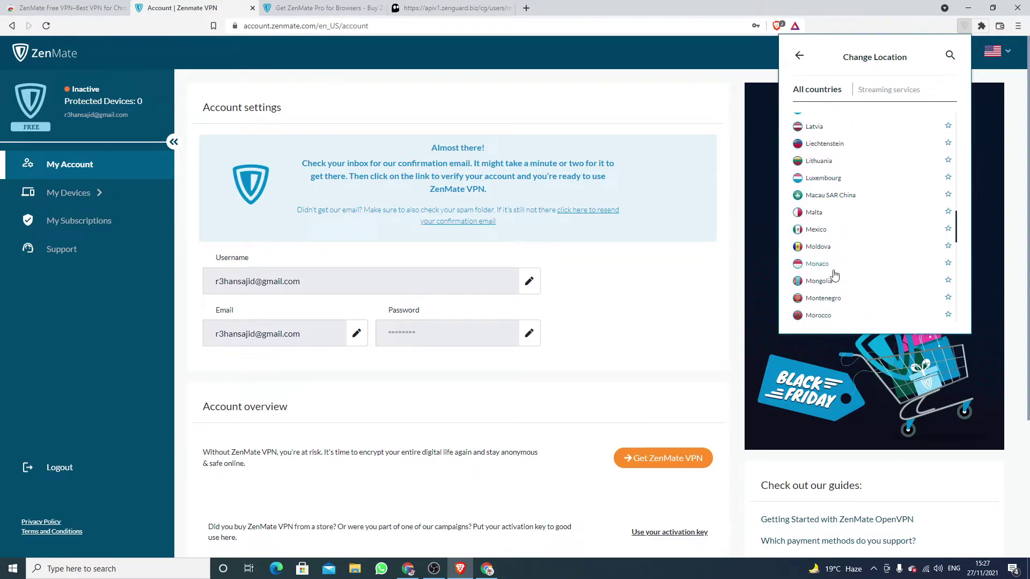
scroll(834, 275, down, 10)
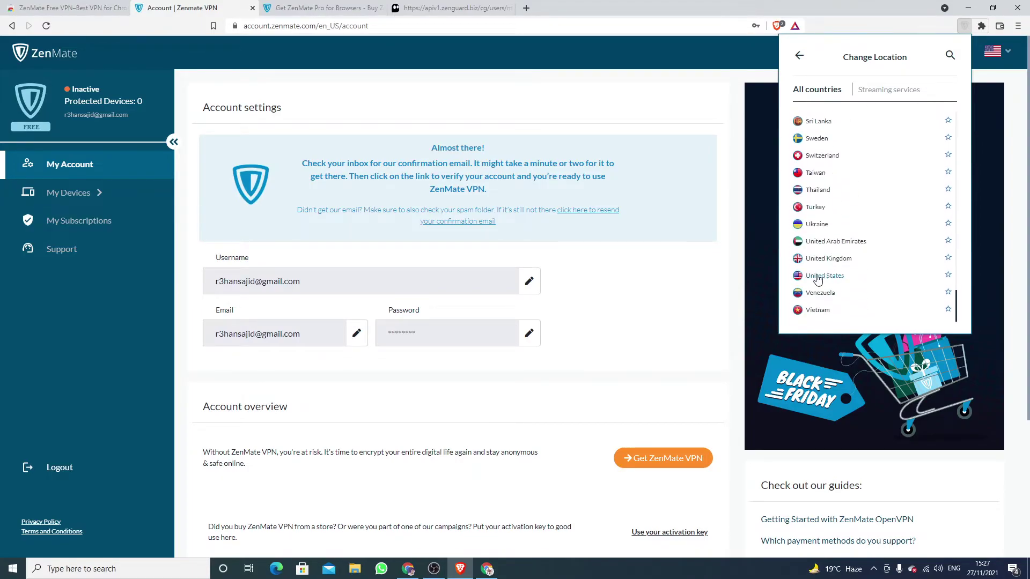
click(818, 276)
click(879, 166)
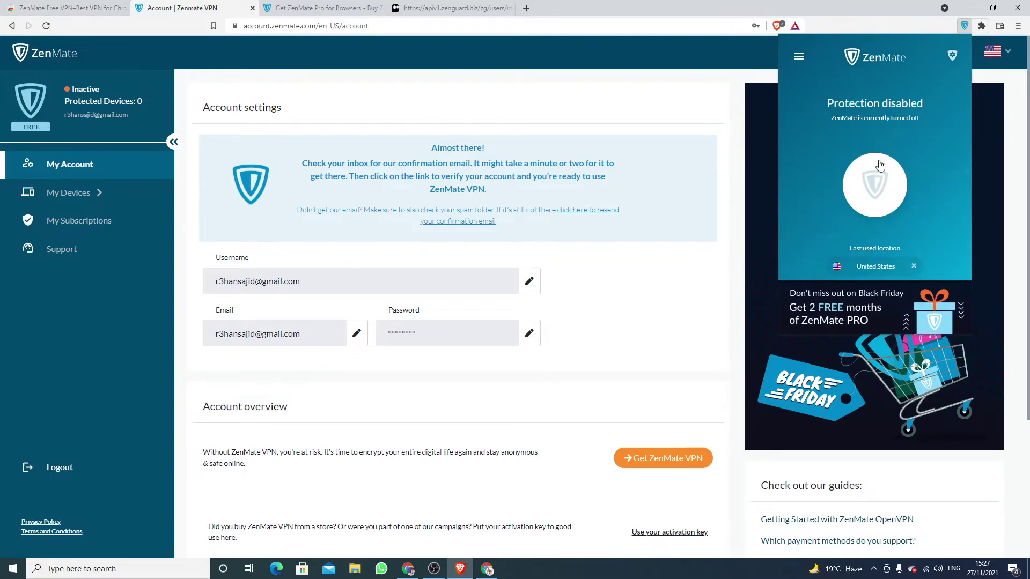
click(879, 191)
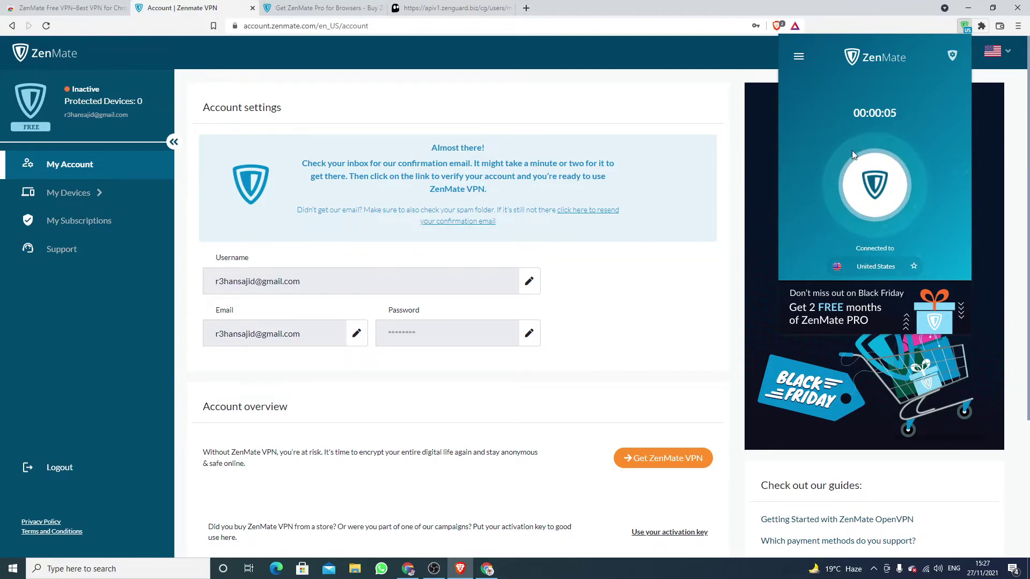
Step: Open youtube.com in a new Brave tab
click(526, 7)
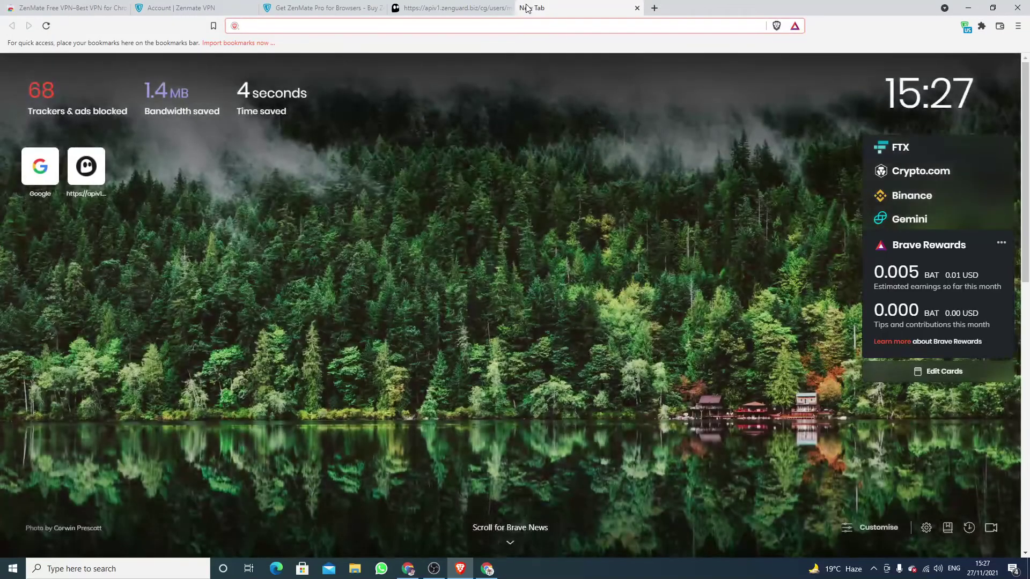
text(y)
click(303, 64)
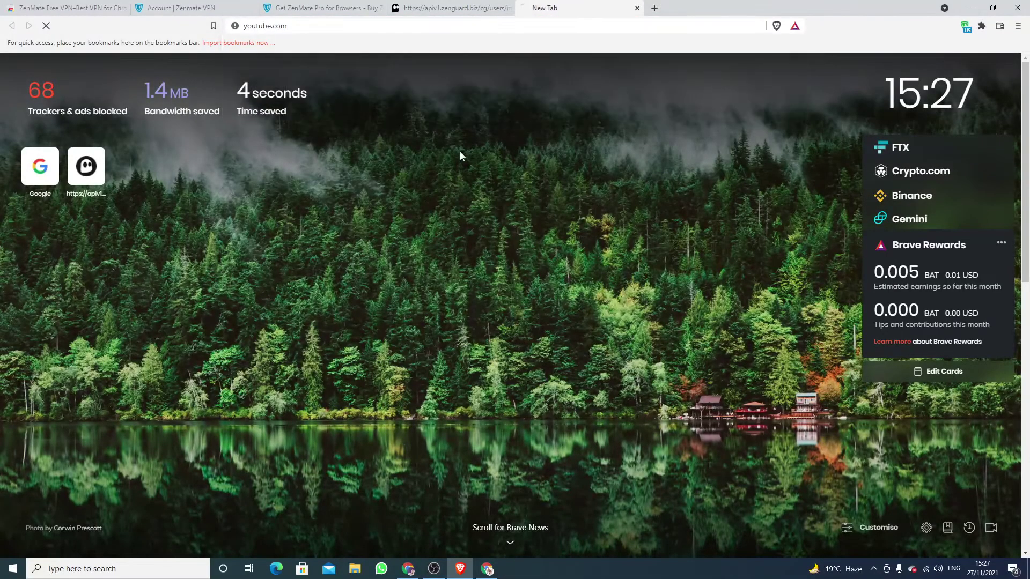